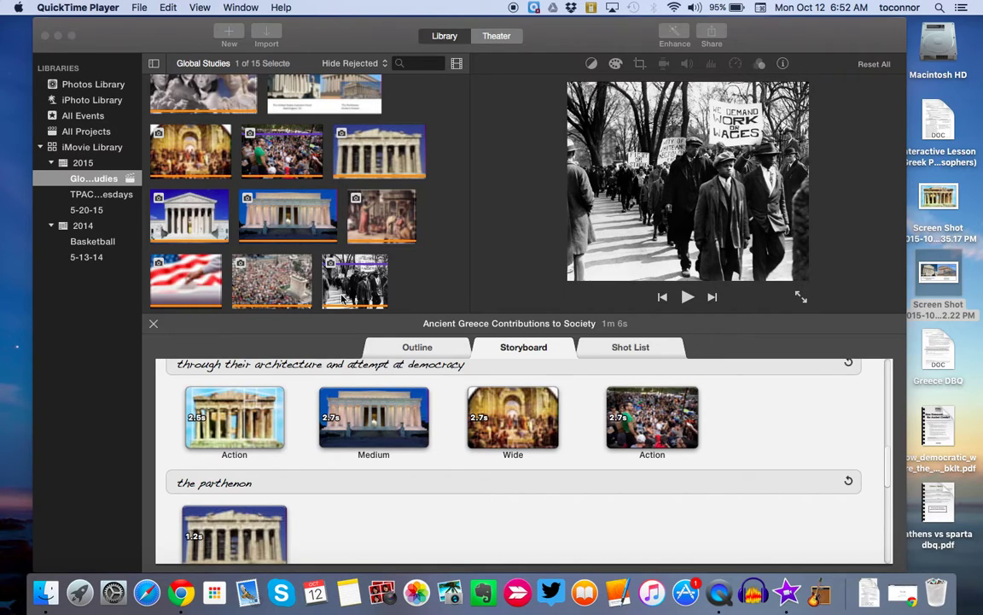
- Launch iMovie and return to its window after briefly showing the app grid
click(788, 601)
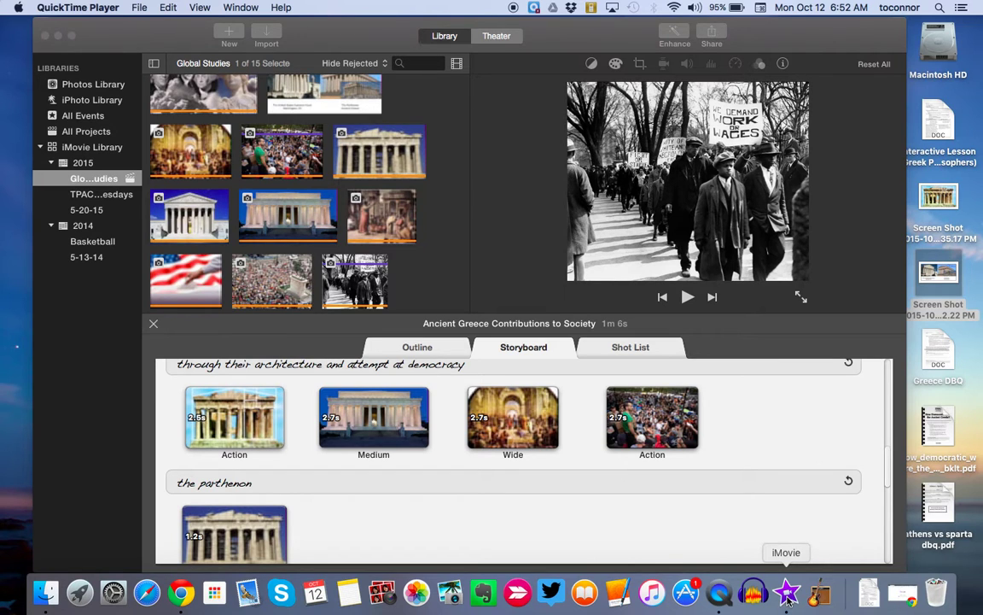
click(80, 593)
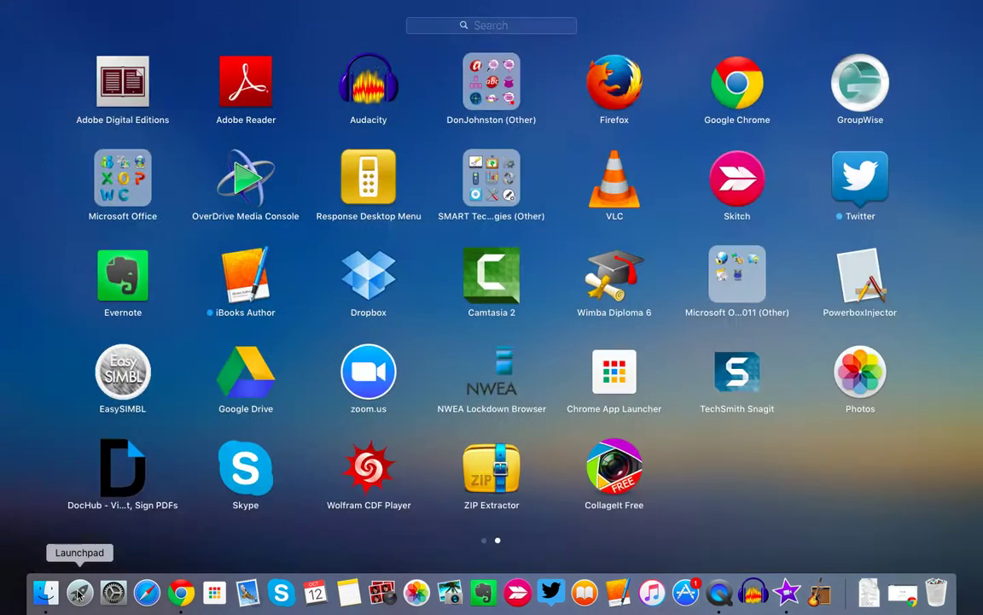
click(36, 340)
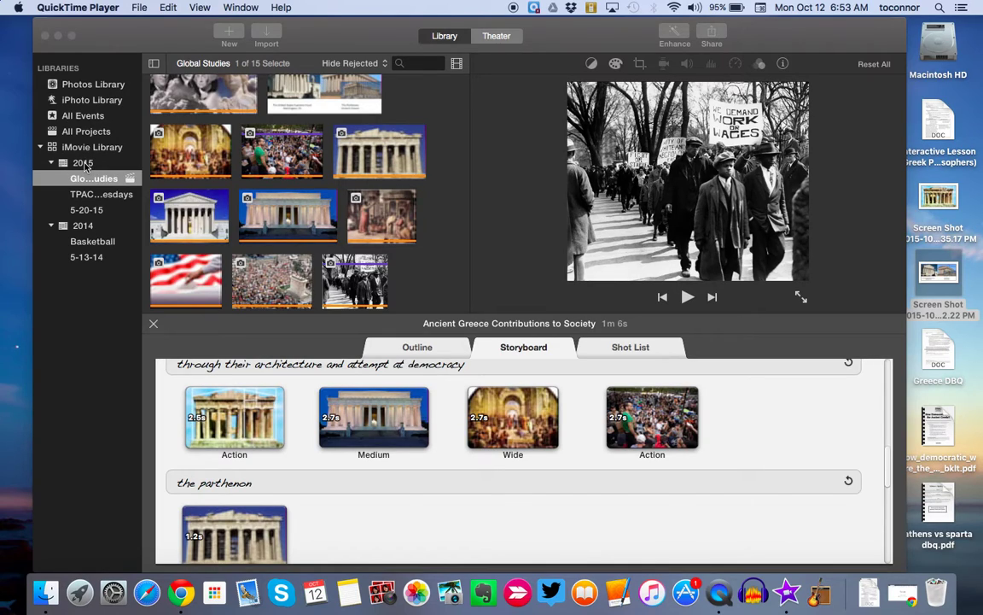
- Create a new event under 2015 and name it 'Global Studies 1'
right_click(85, 167)
click(124, 169)
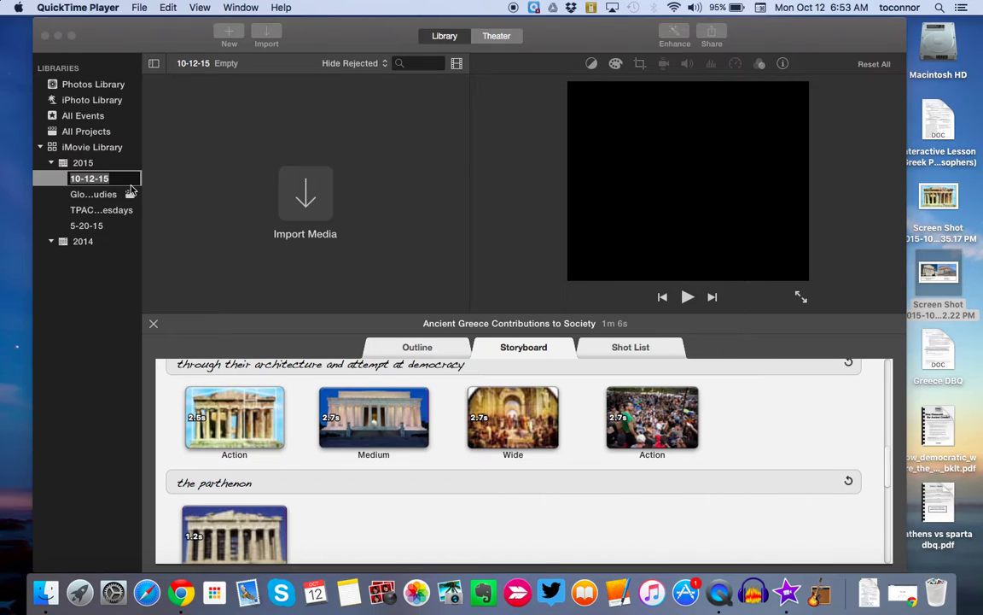
click(107, 178)
key(BackSpace)
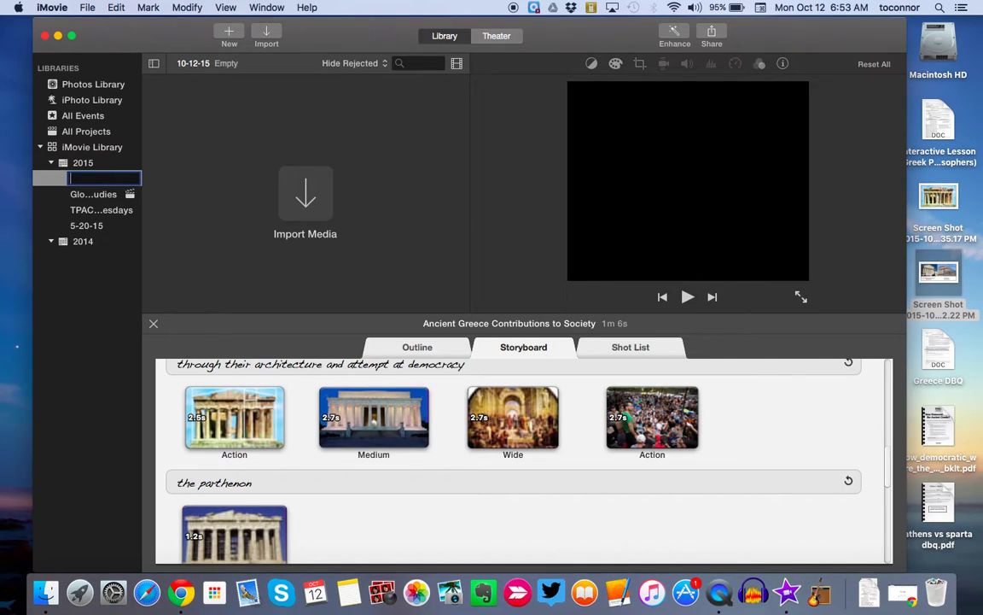
text(Global Studies 1)
key(Return)
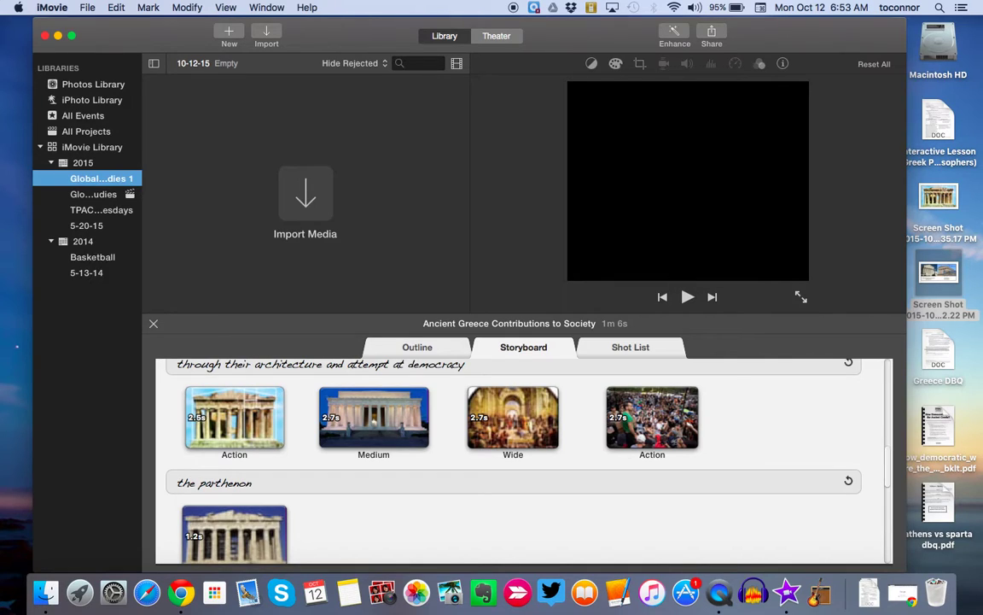
click(229, 35)
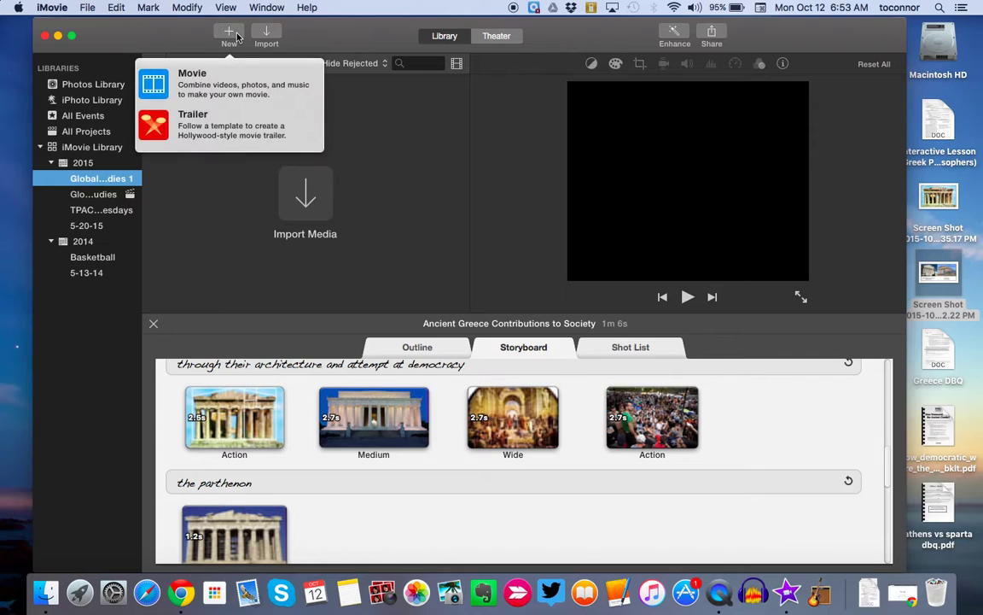
click(205, 125)
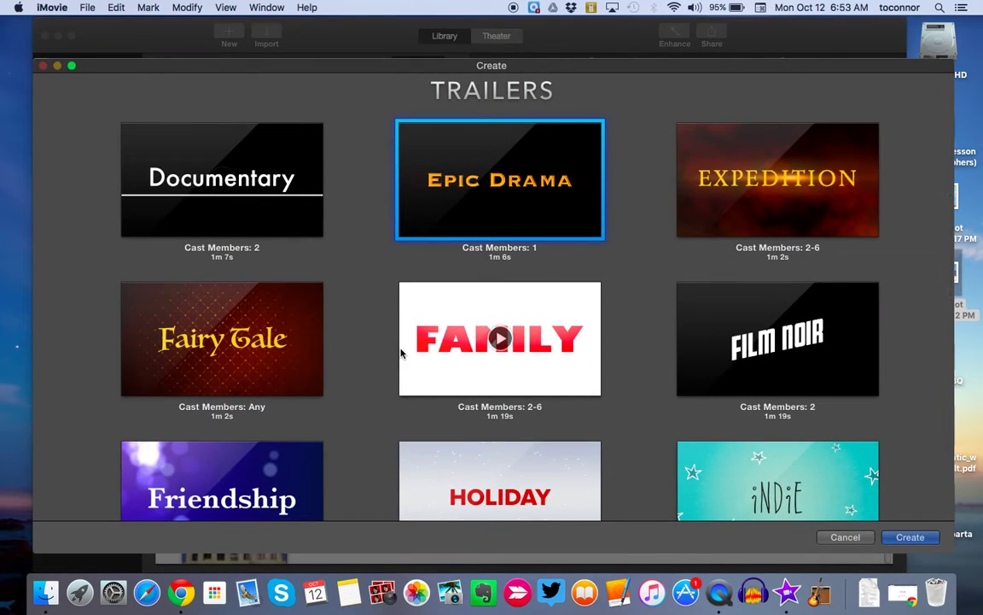
scroll(401, 351, down, 10)
scroll(401, 353, down, 5)
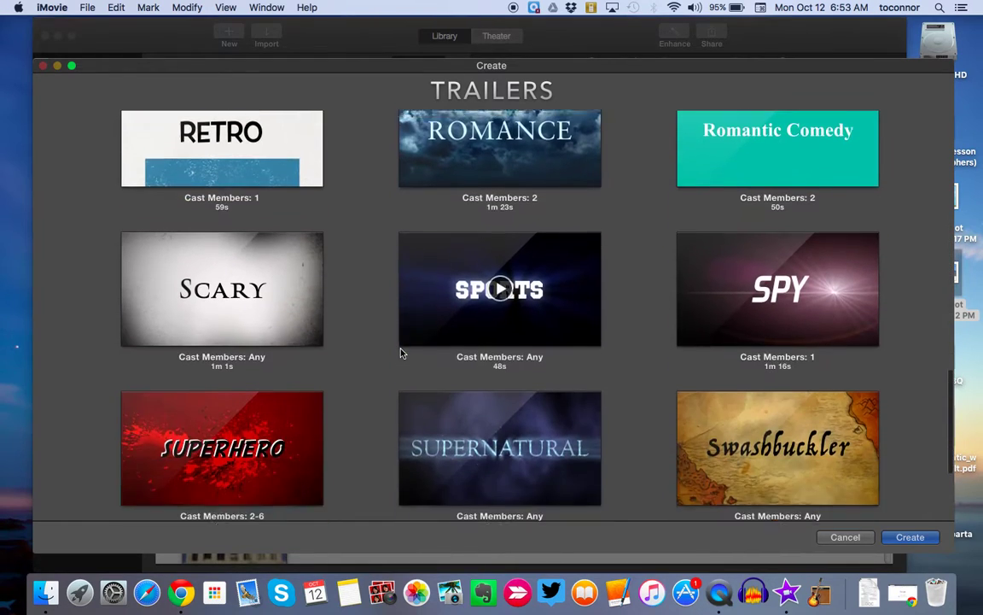
scroll(401, 353, up, 3)
scroll(401, 352, up, 15)
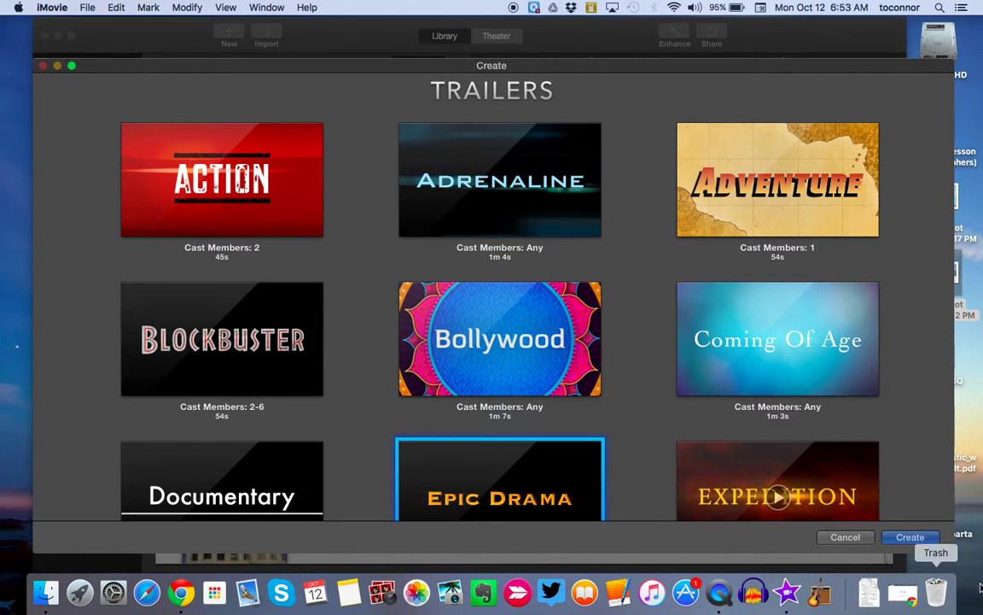
click(836, 537)
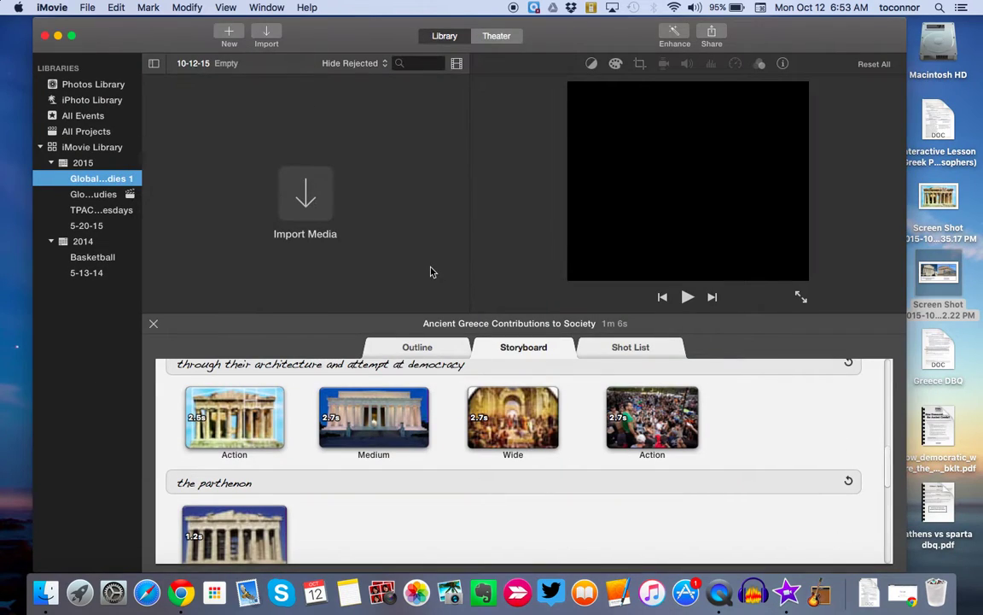
- Show the Global Studies photos, review the trailer's Outline and Shot List, then return to Storyboard
click(98, 194)
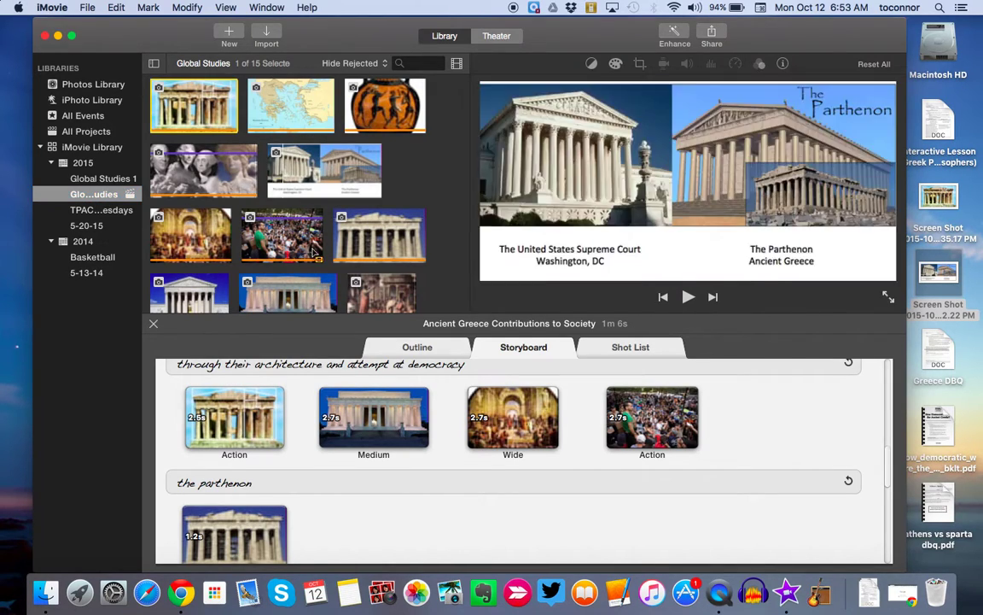
click(408, 348)
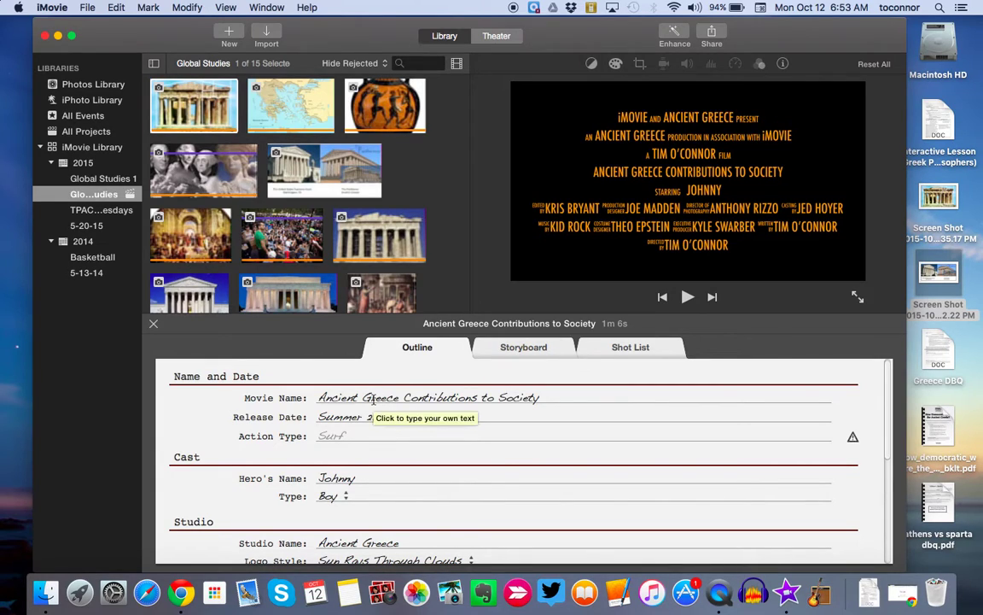
click(528, 347)
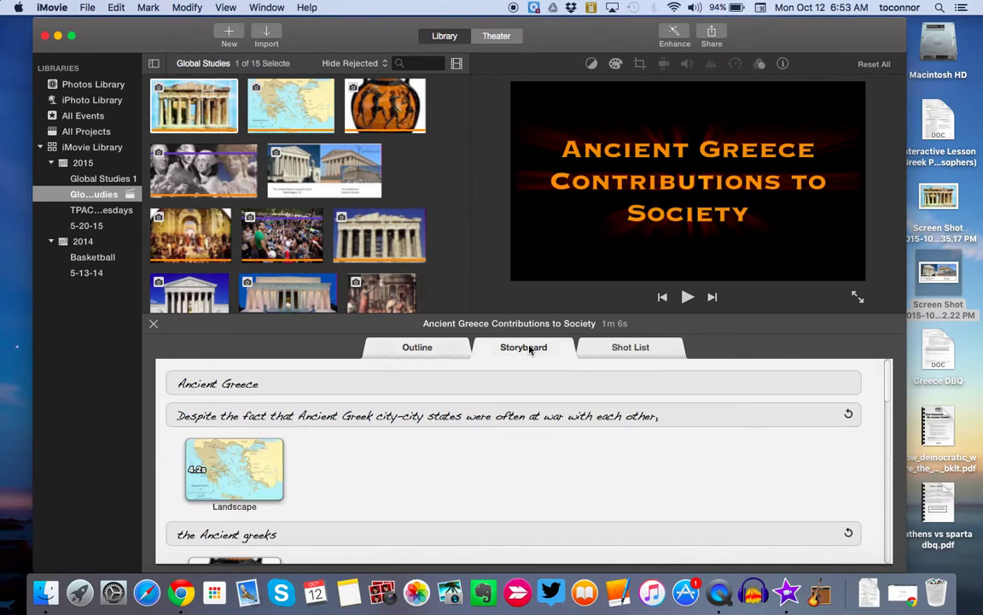
click(638, 347)
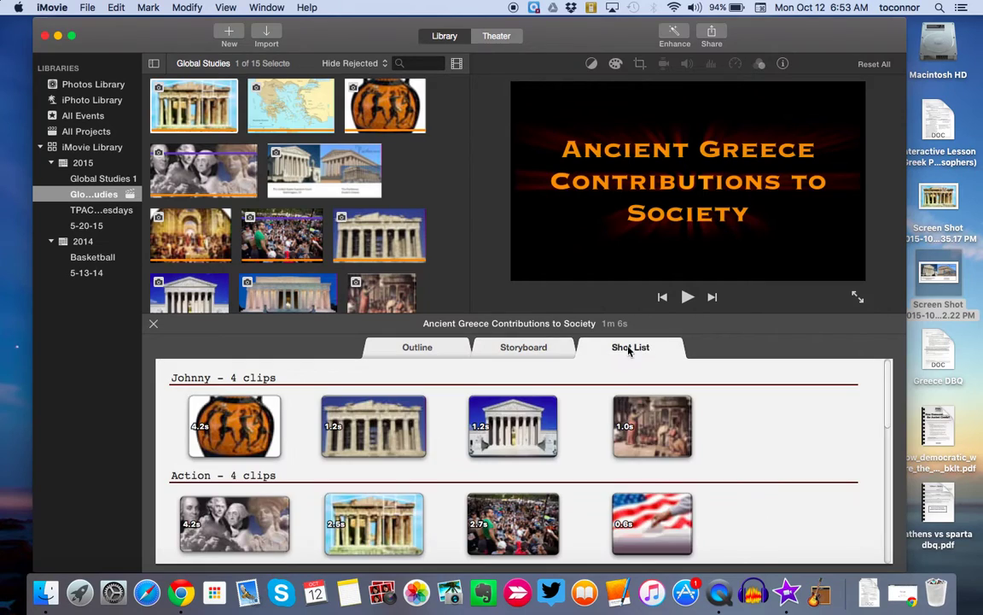
click(533, 343)
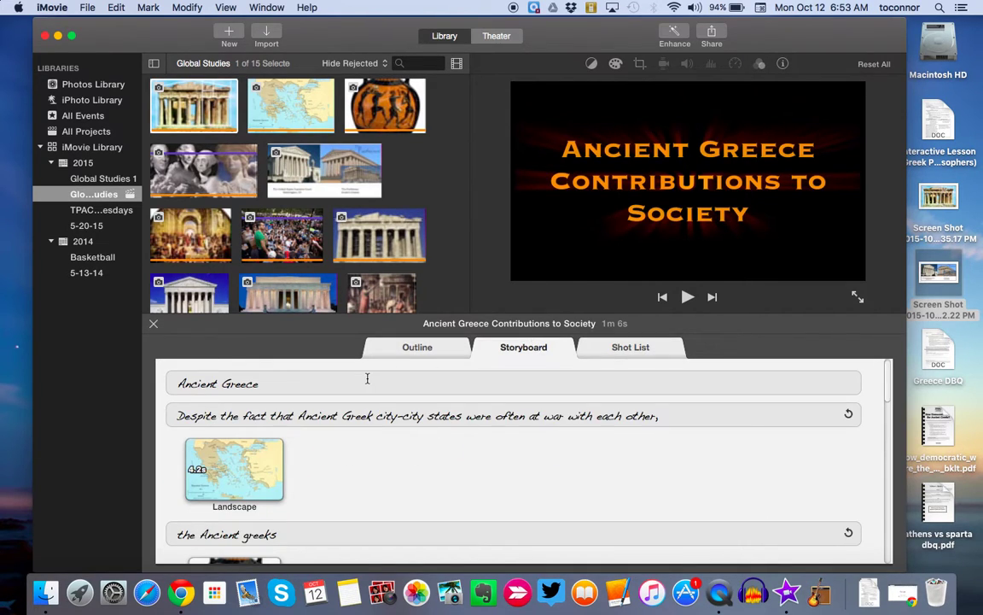
click(285, 416)
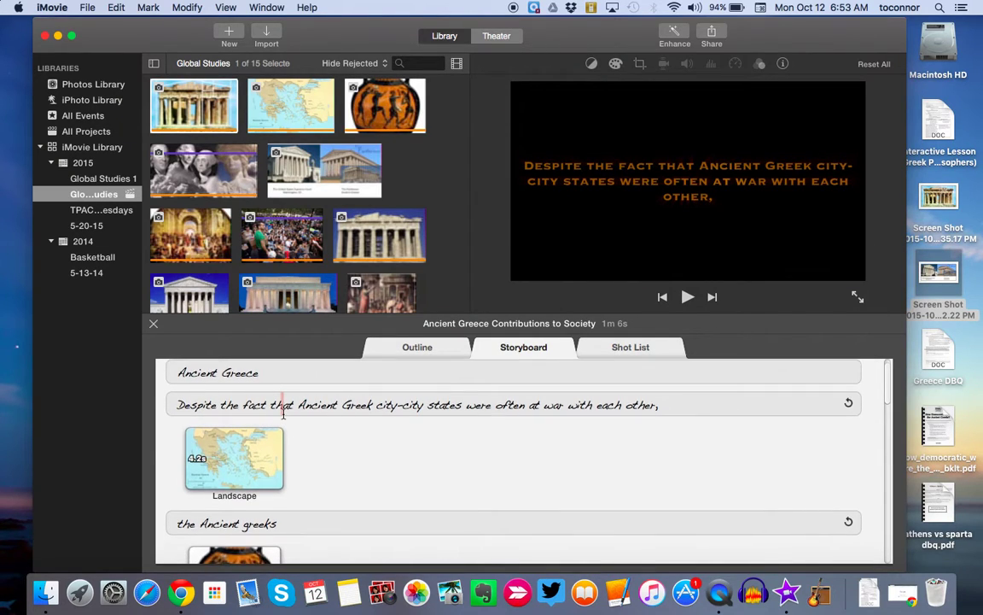
click(219, 385)
click(346, 416)
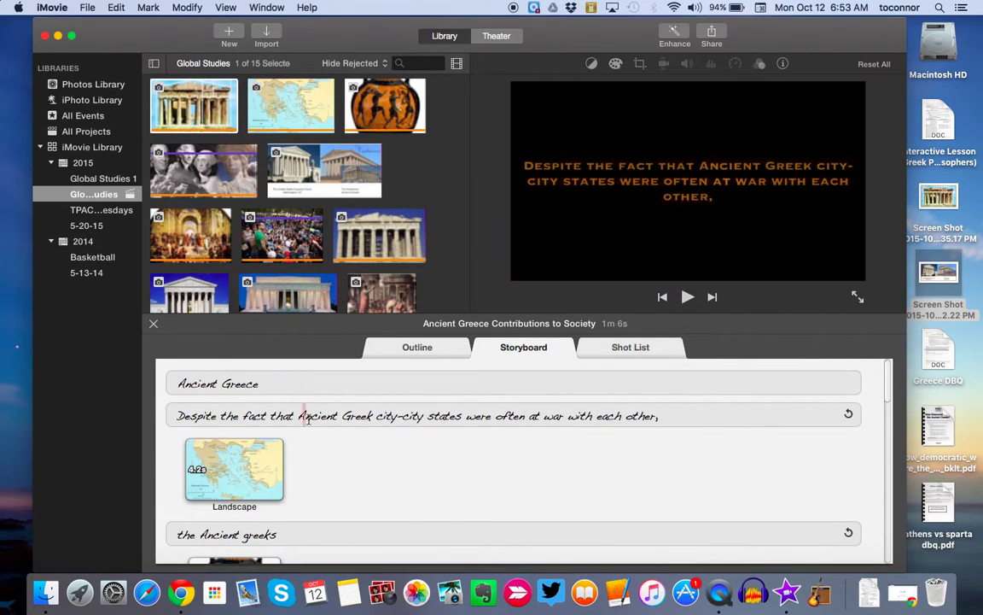
click(285, 383)
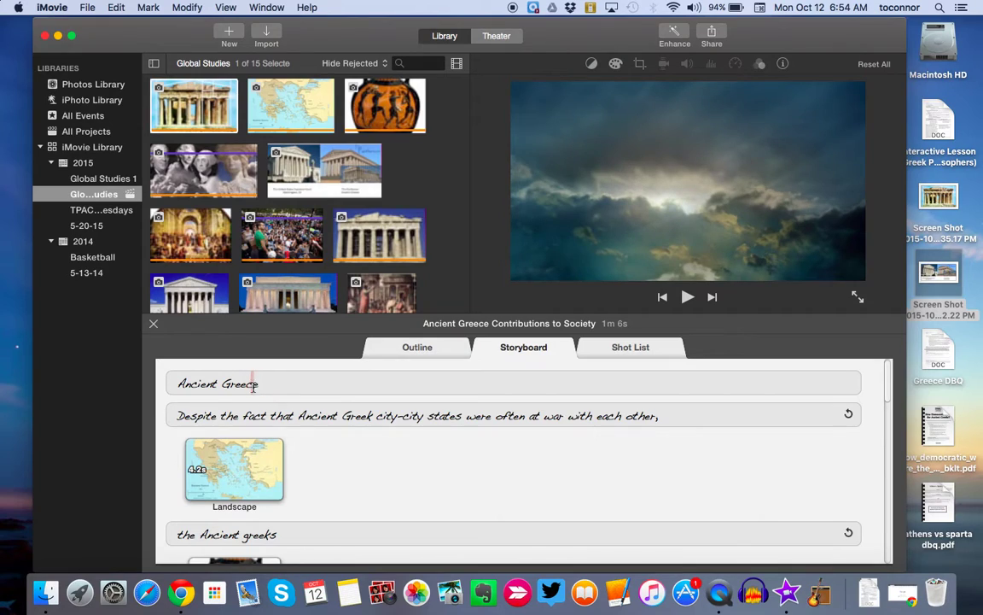
click(292, 414)
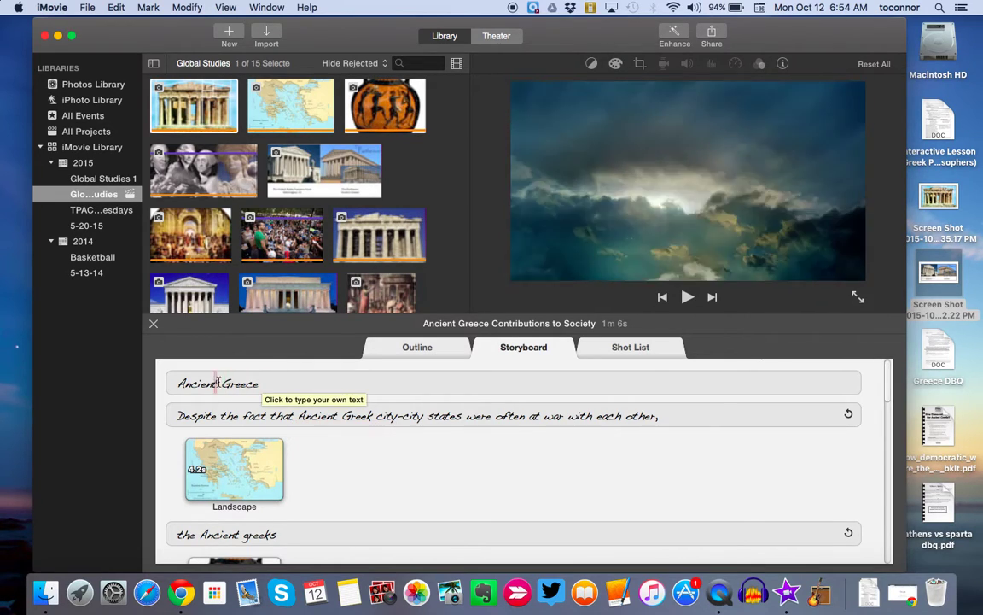
click(217, 416)
click(254, 415)
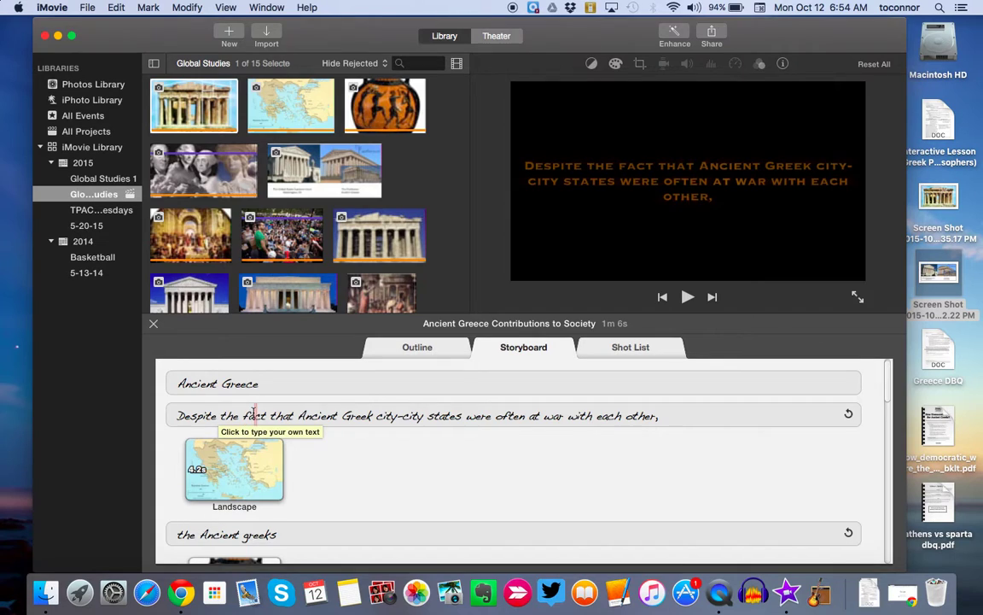
scroll(254, 416, down, 3)
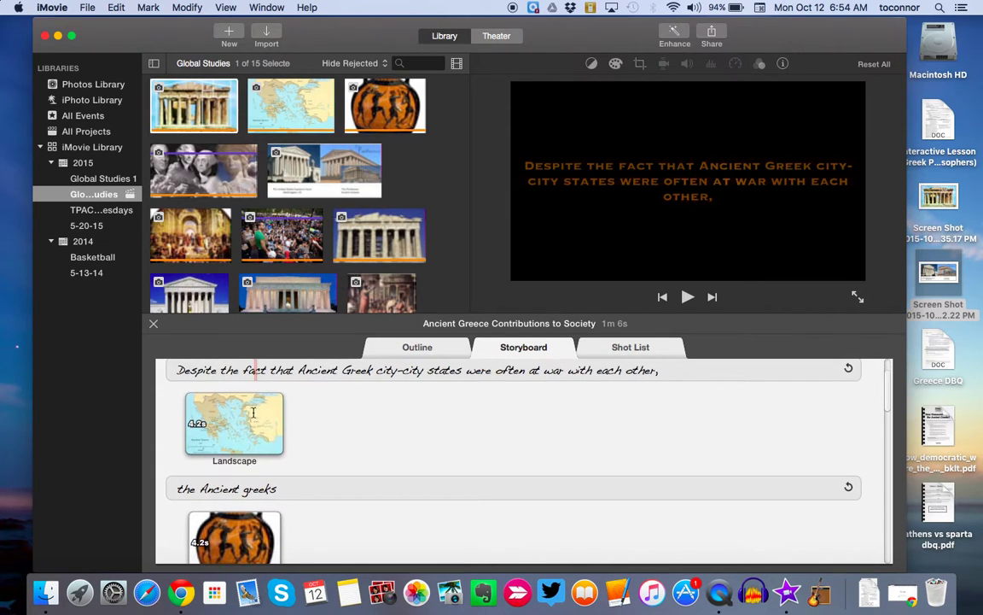
scroll(256, 418, up, 3)
scroll(270, 431, down, 2)
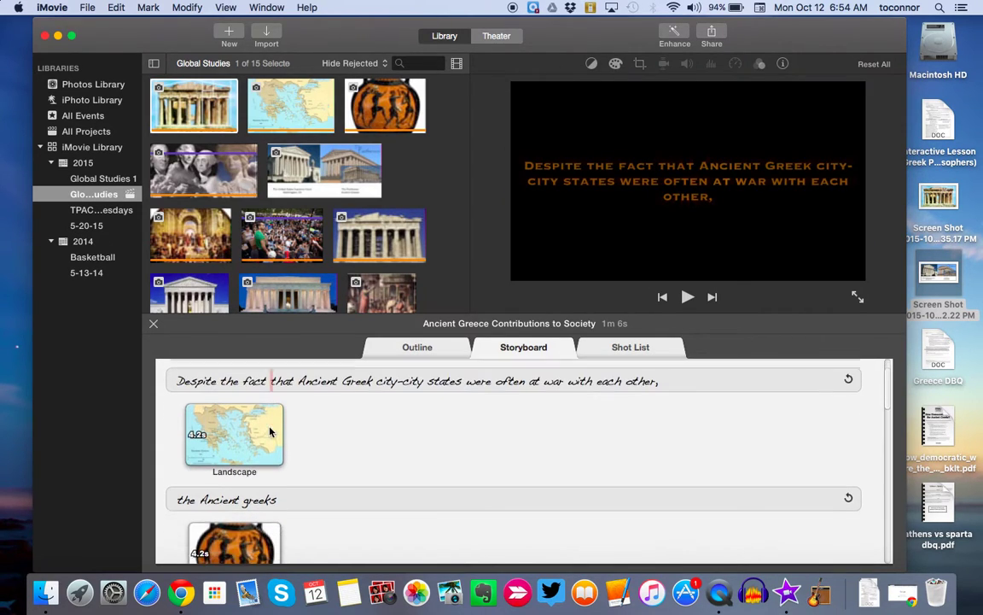
scroll(270, 431, down, 5)
click(309, 472)
scroll(309, 478, down, 2)
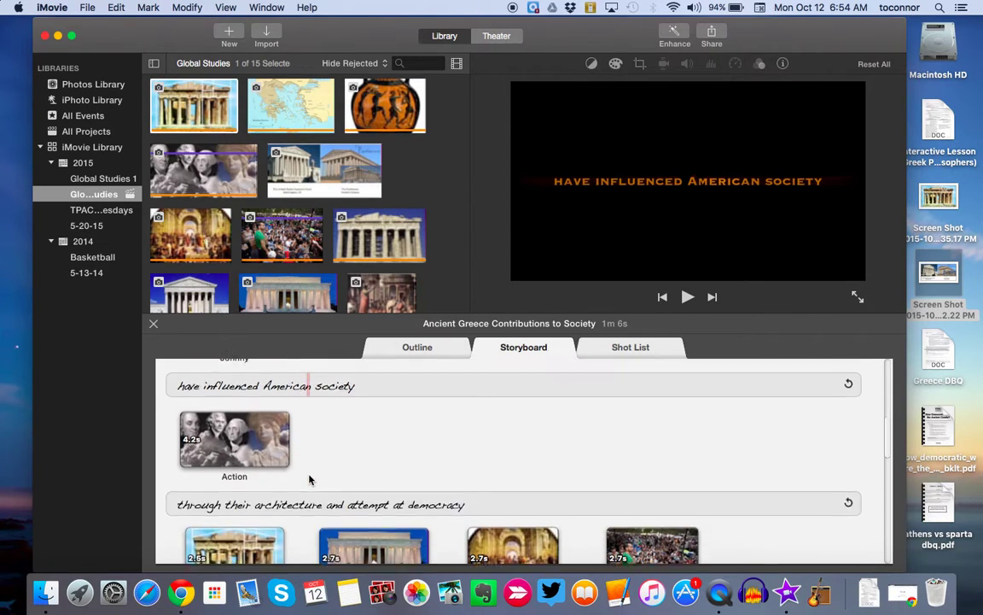
scroll(309, 478, down, 10)
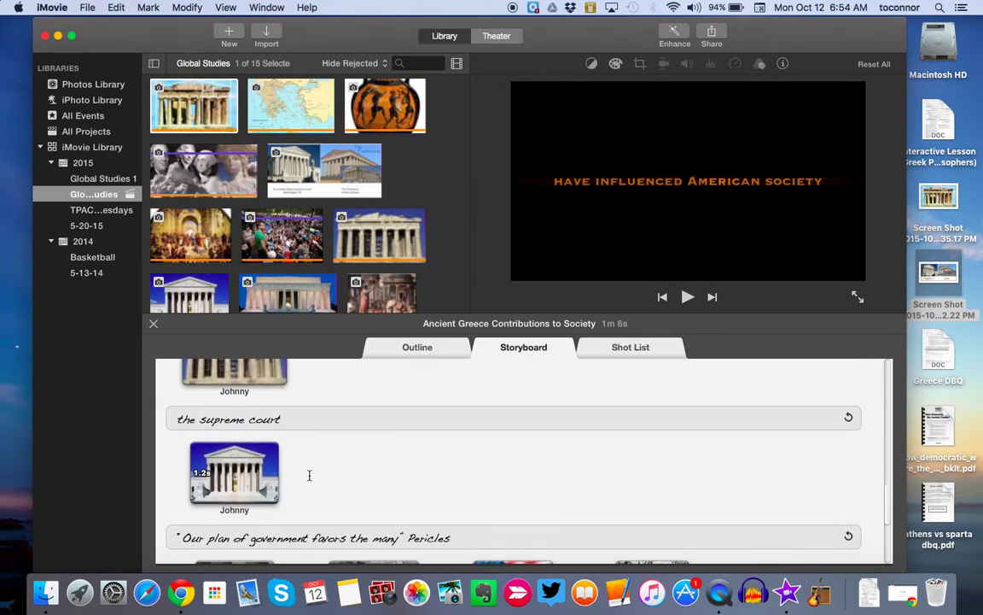
scroll(309, 475, down, 5)
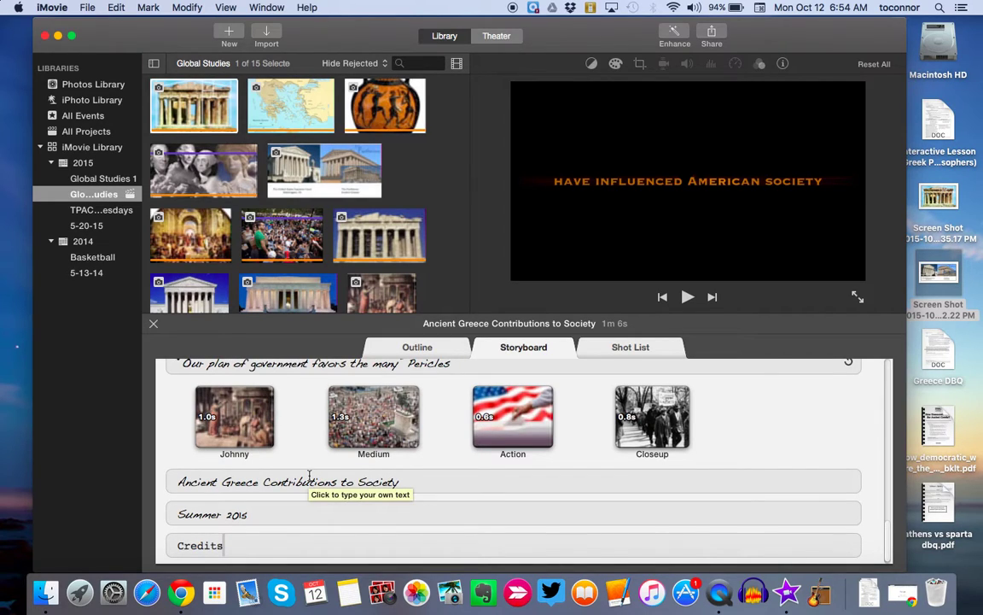
scroll(309, 476, up, 15)
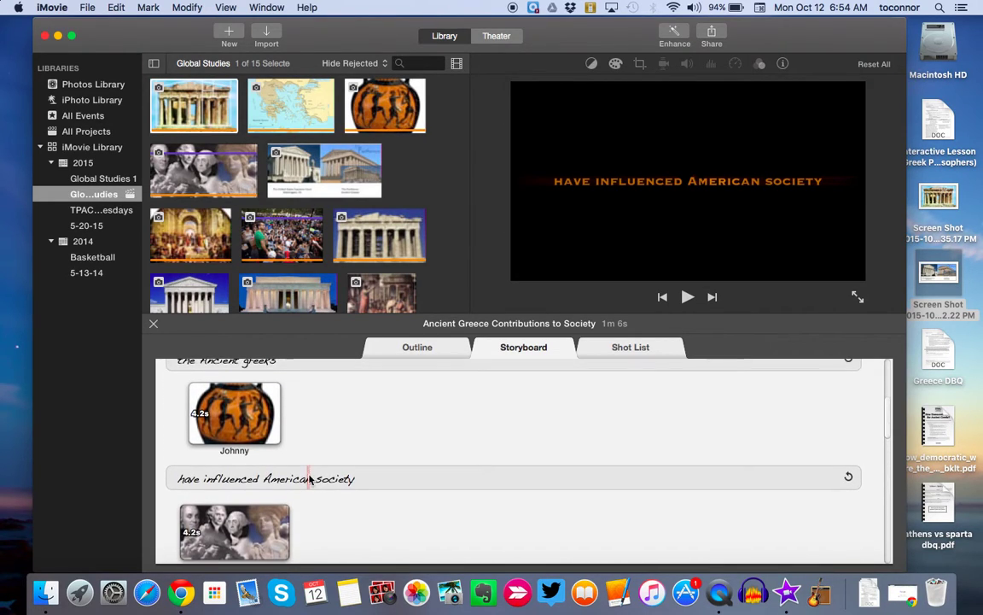
scroll(309, 477, up, 5)
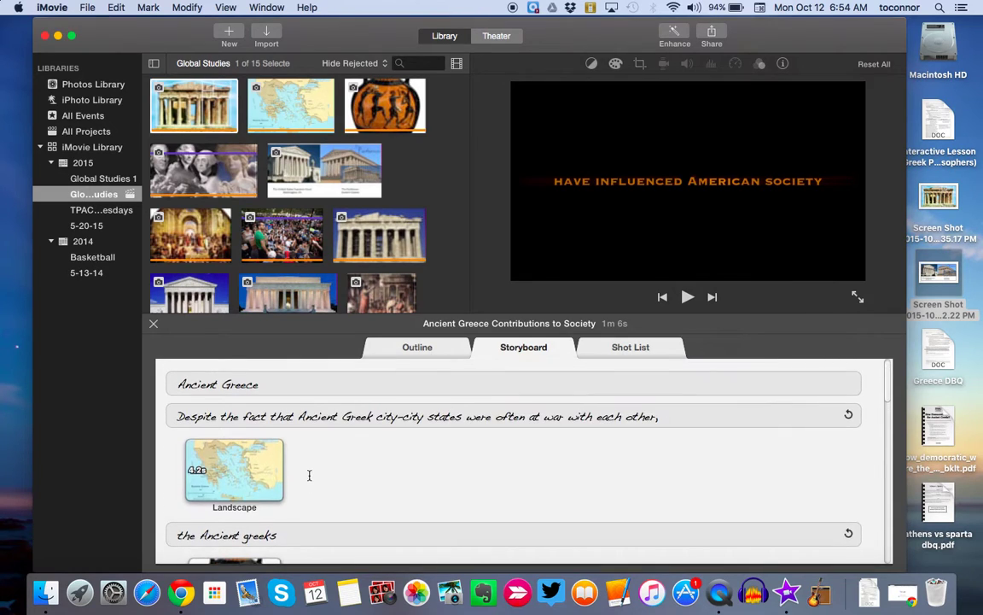
mouse_move(291, 467)
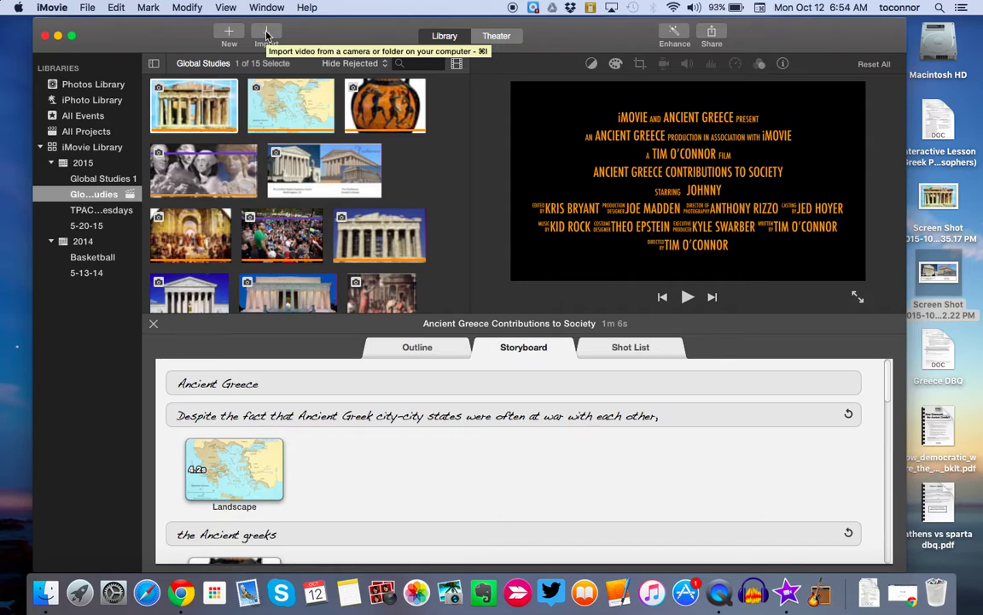
- Import the two Screen Shot 2015-10-08 Desktop files (Parthenon, Supreme Court comparison) into Global Studies
click(267, 34)
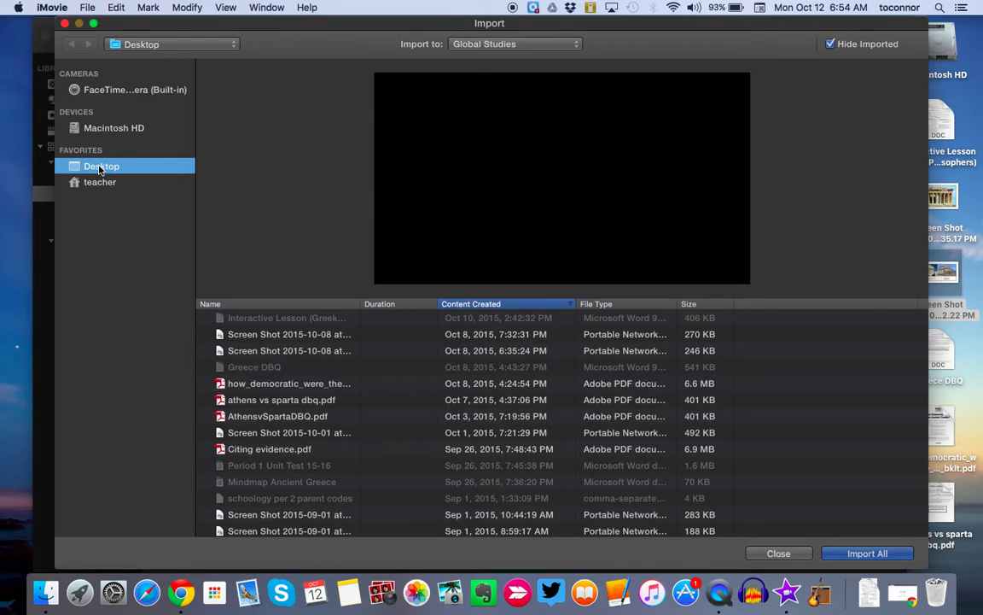
click(299, 336)
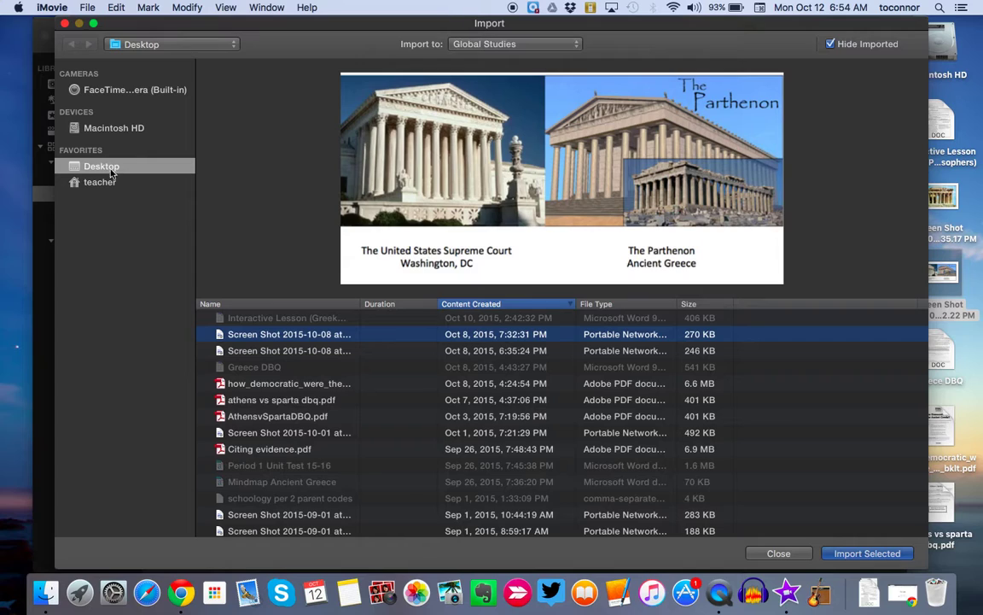
click(292, 352)
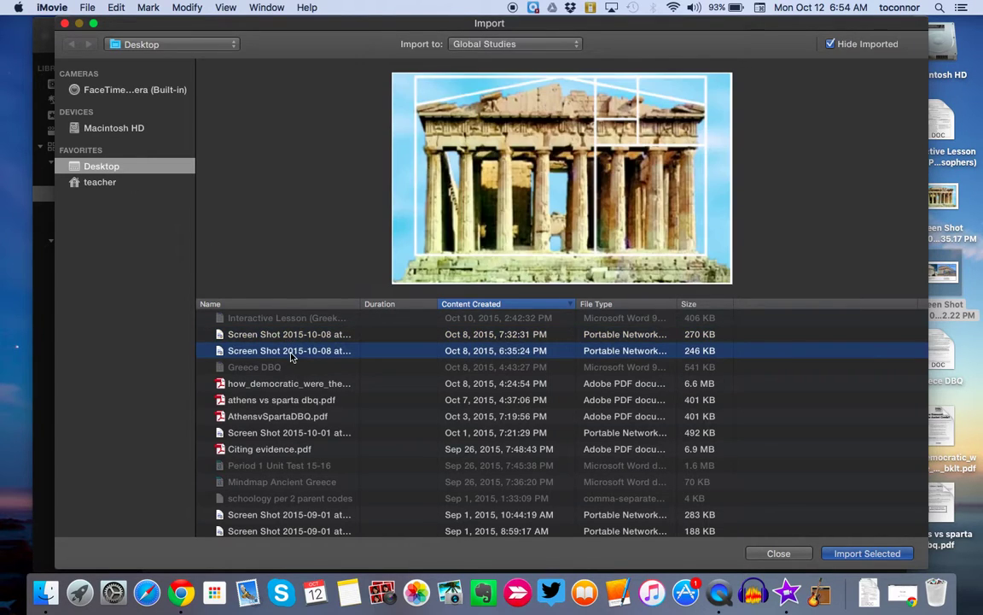
shift+click(297, 334)
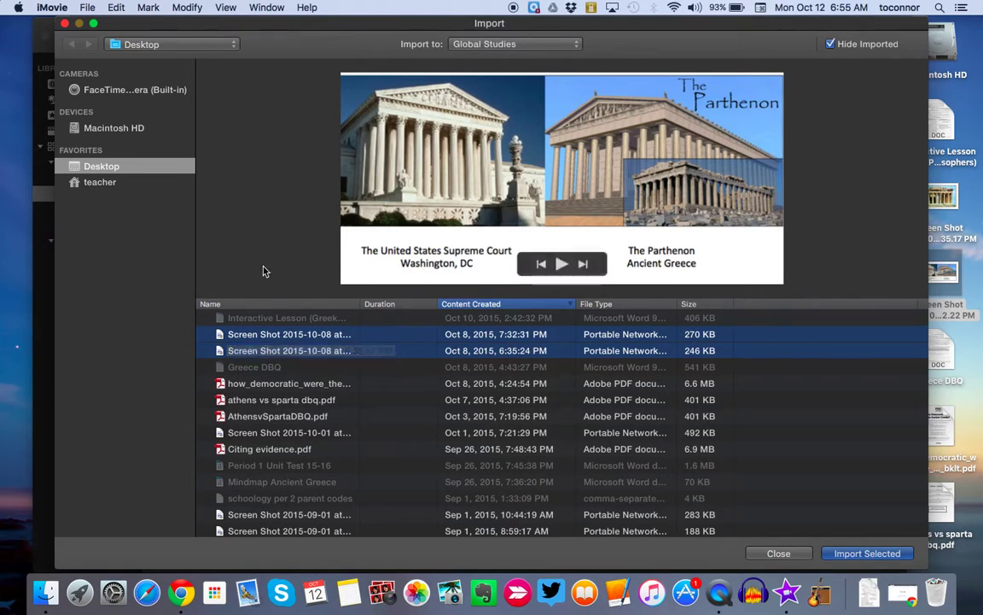
click(879, 559)
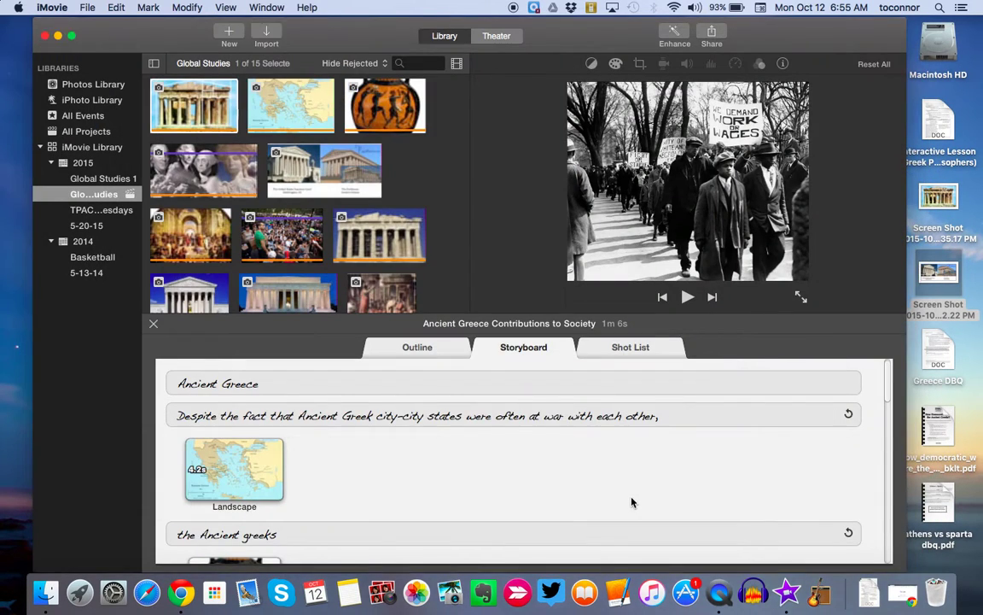
click(424, 414)
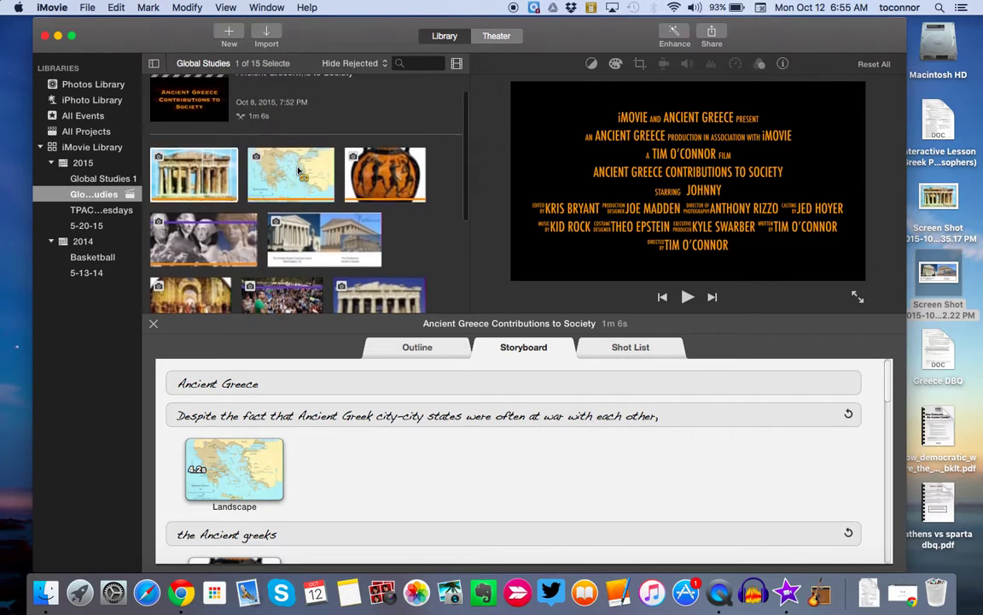
- Drop the entire Parthenon clip onto the 4.2s Landscape shot in place of the map
scroll(298, 171, down, 2)
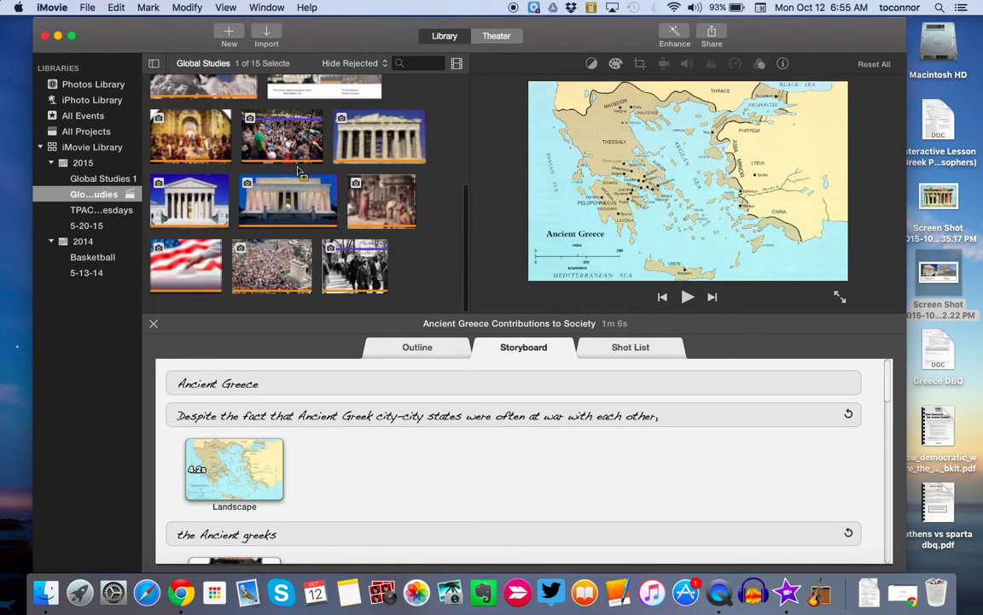
scroll(299, 170, up, 4)
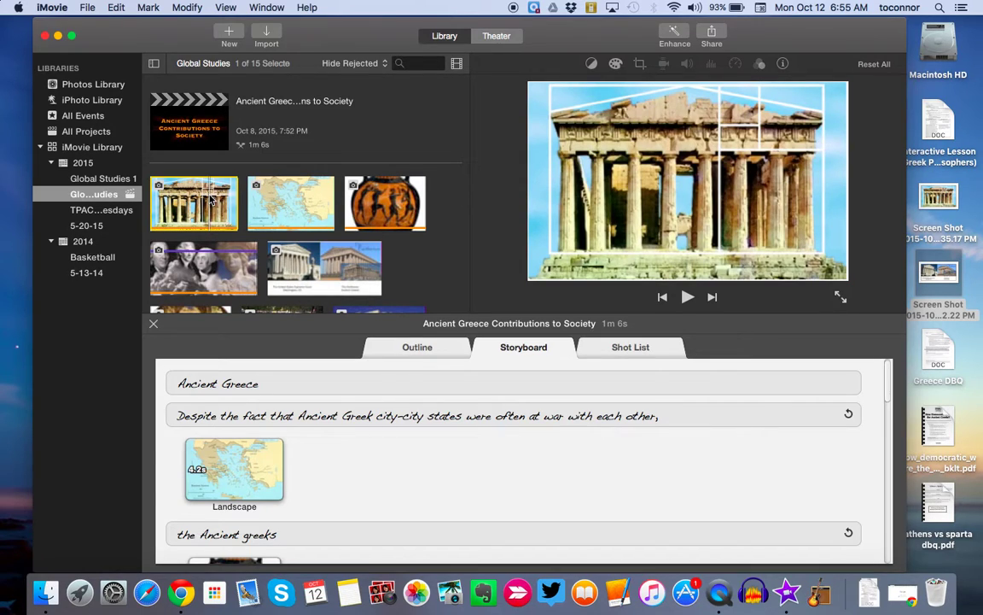
right_click(211, 198)
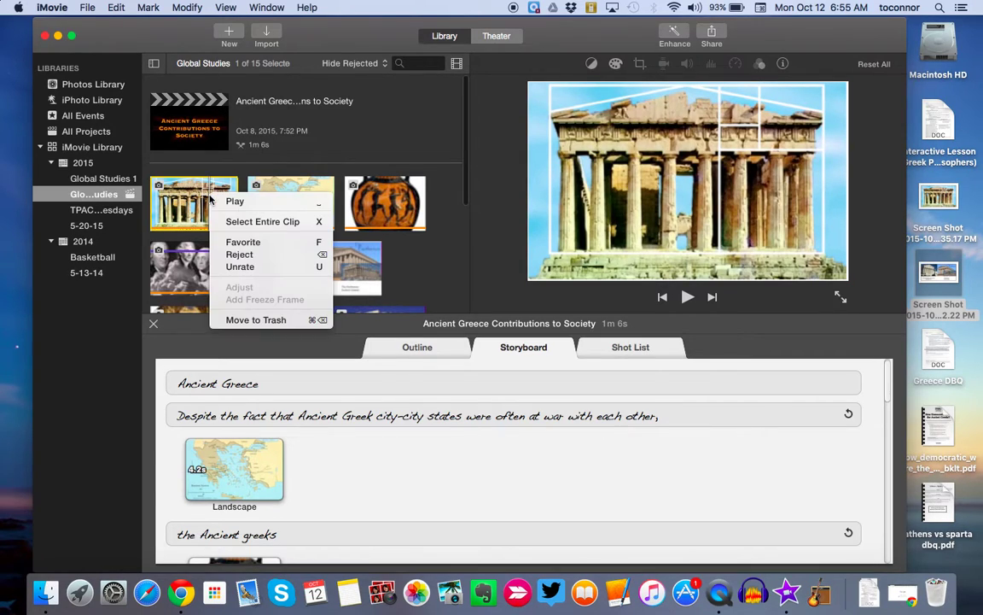
click(263, 221)
drag(193, 201, 242, 472)
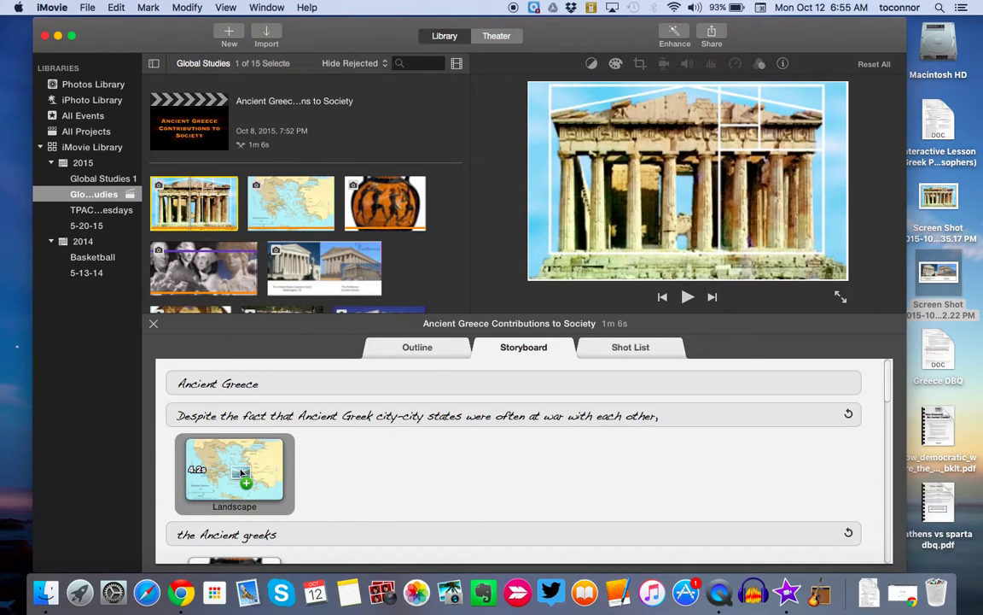
drag(242, 472, 242, 472)
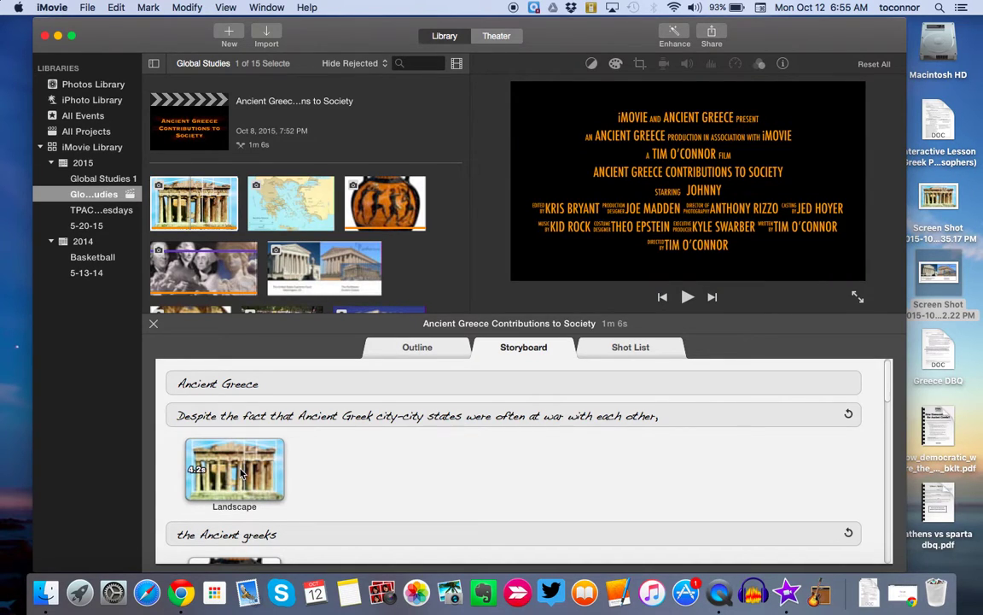
scroll(242, 472, down, 2)
scroll(241, 472, down, 15)
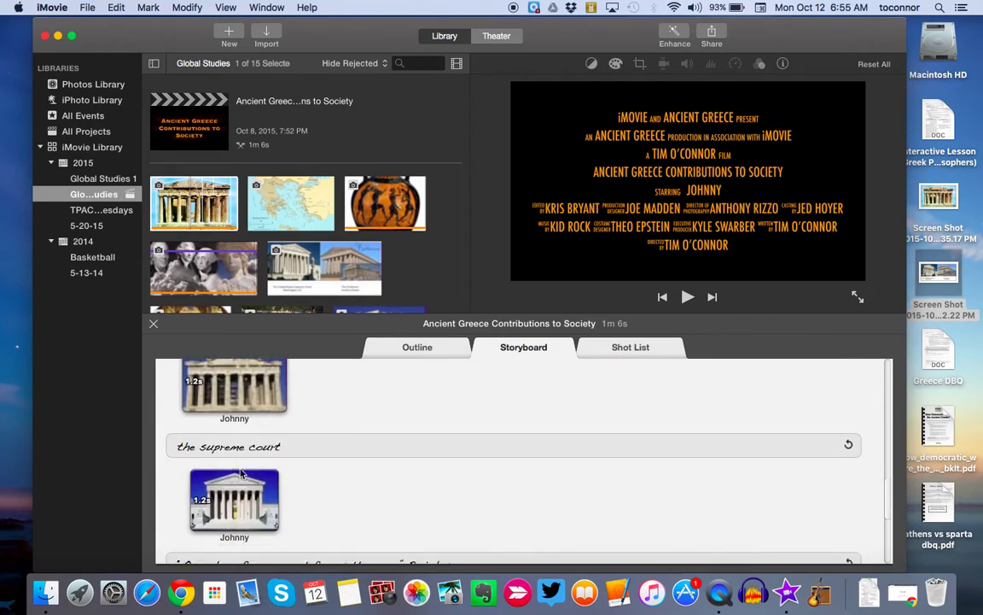
scroll(242, 472, down, 2)
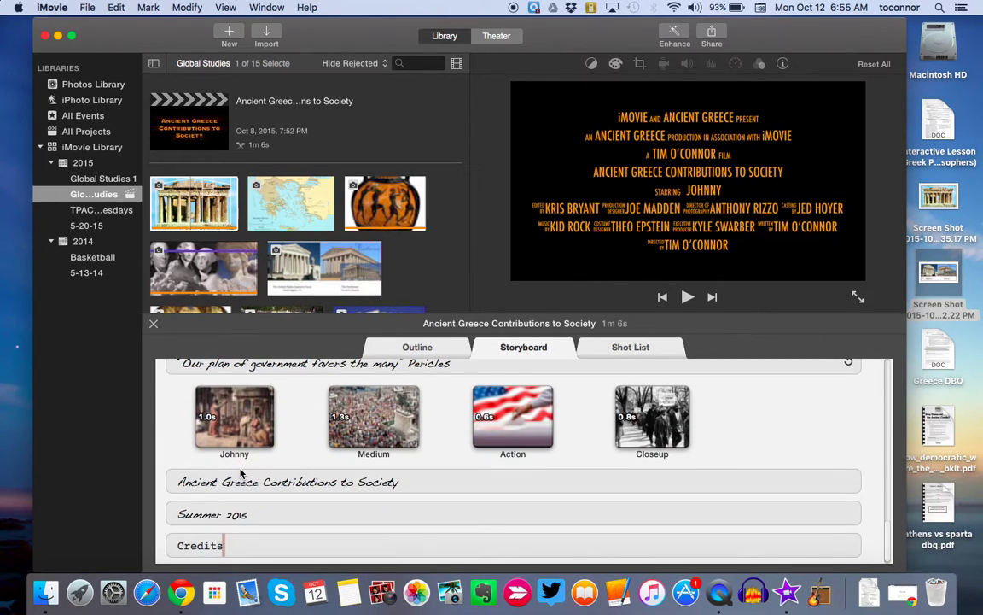
scroll(242, 472, up, 10)
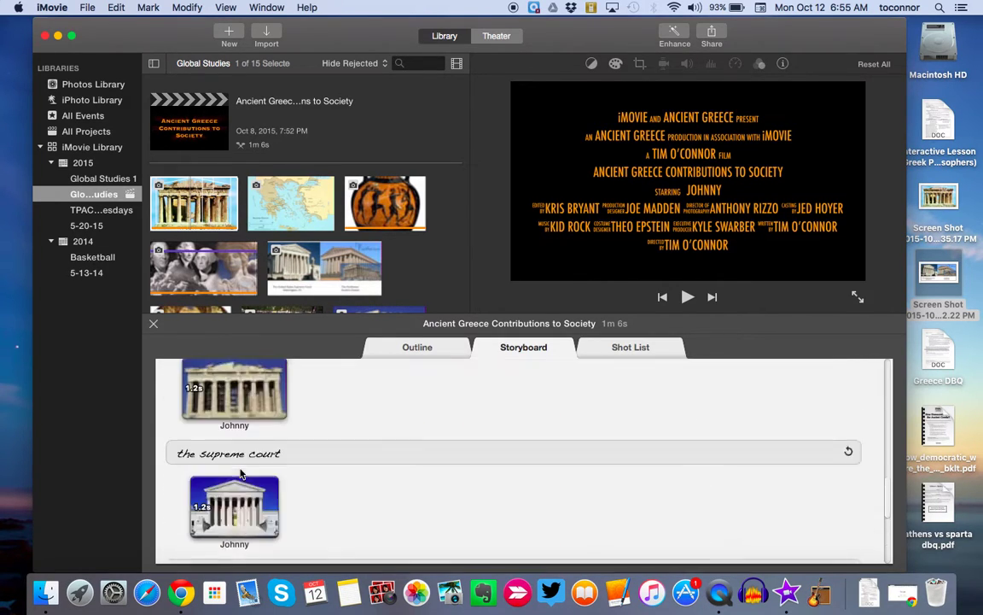
scroll(242, 475, up, 15)
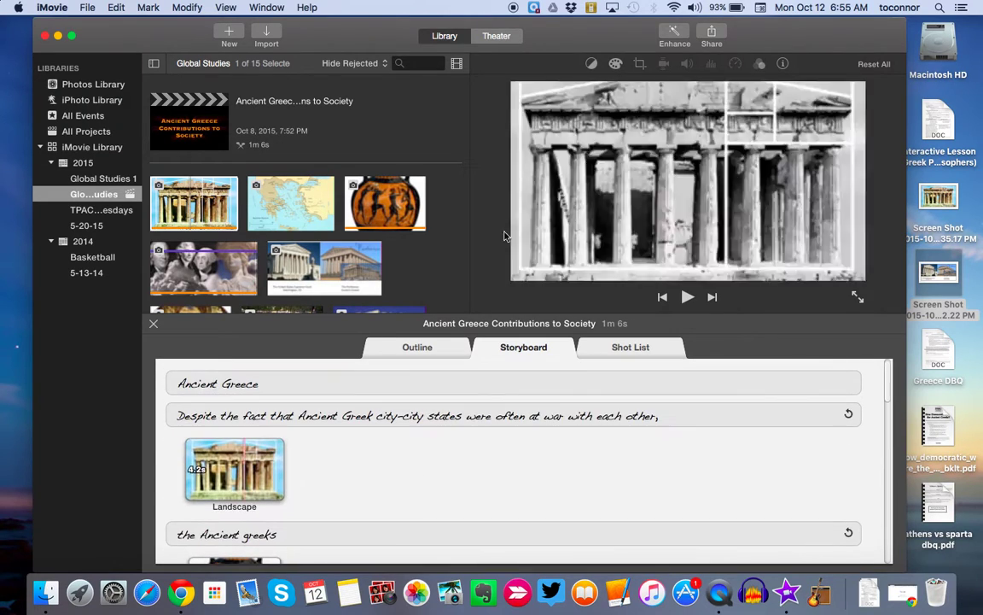
click(713, 37)
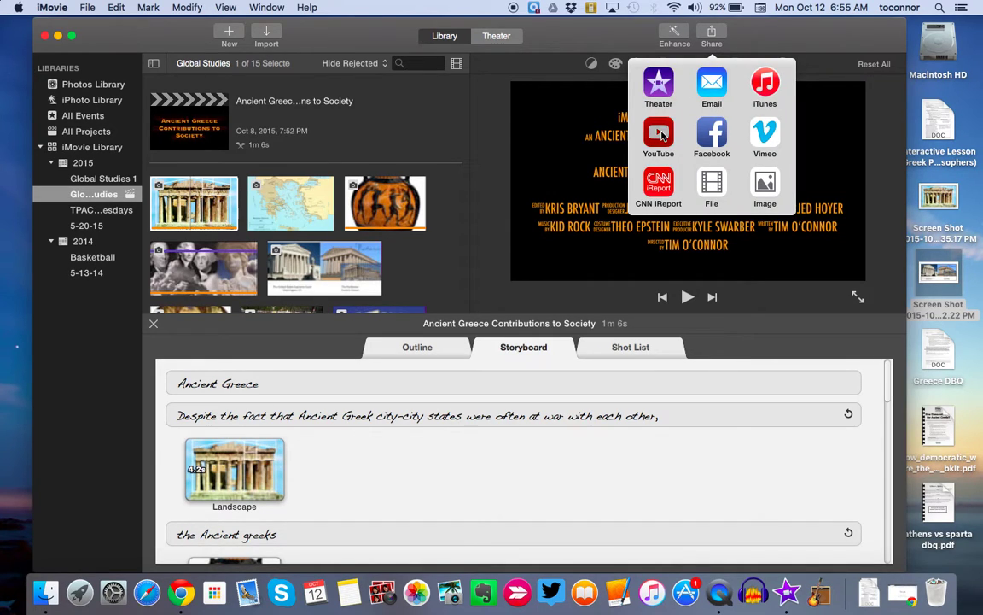
click(659, 134)
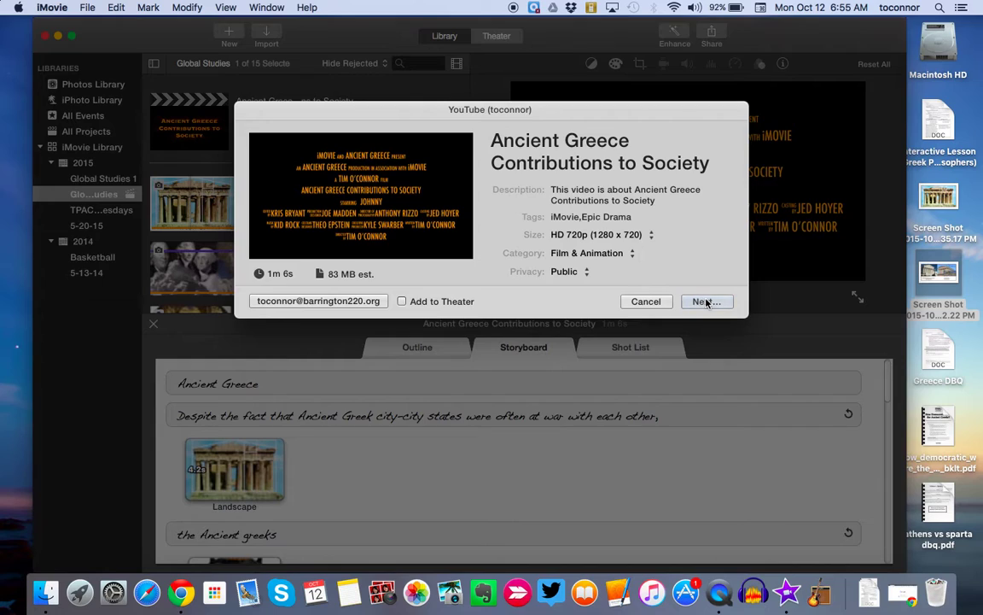
click(646, 301)
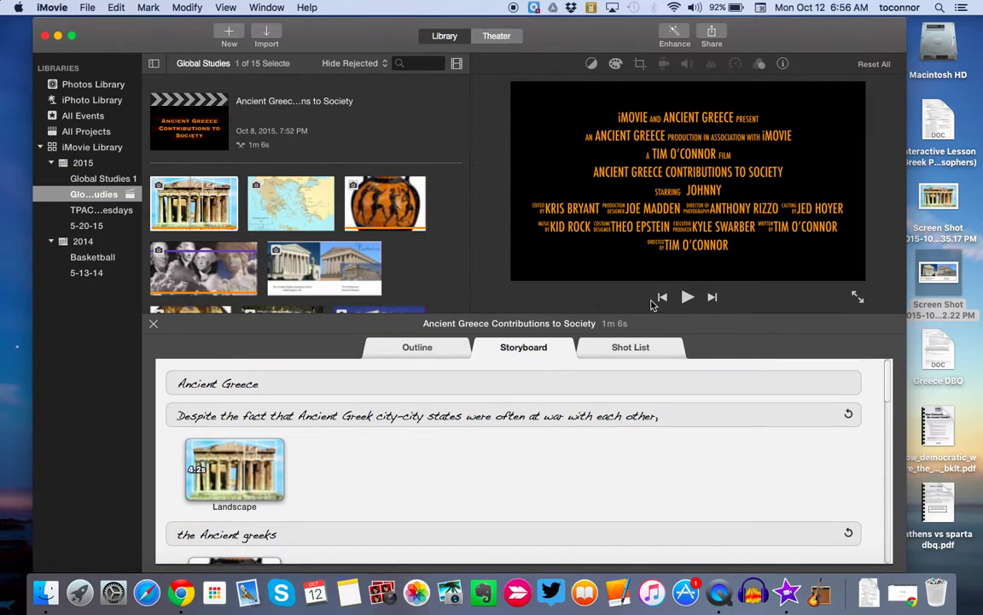